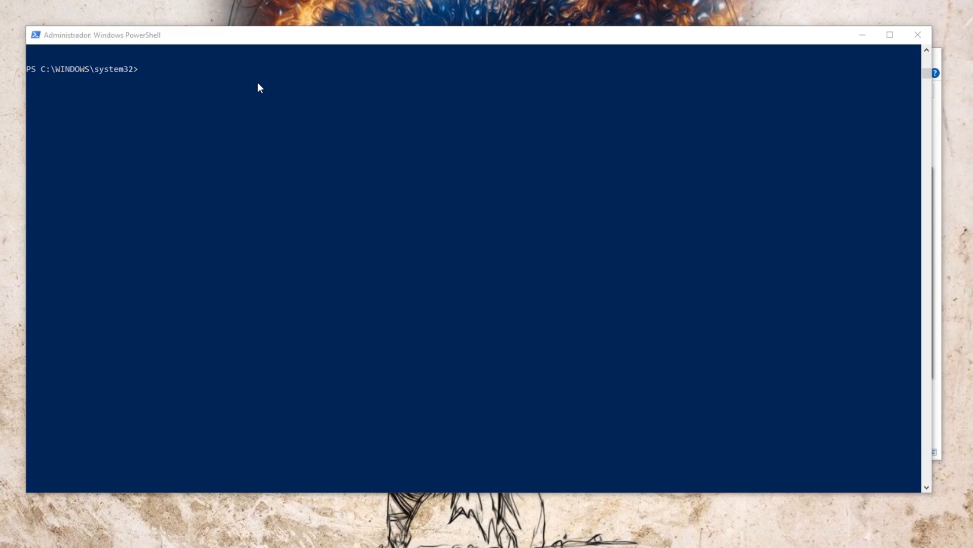
Step: Install the AudioDeviceCmdlets module in PowerShell and list the audio devices with Get-AudioDevice -List
{"action": "left_click", "coordinate": [256, 82]}
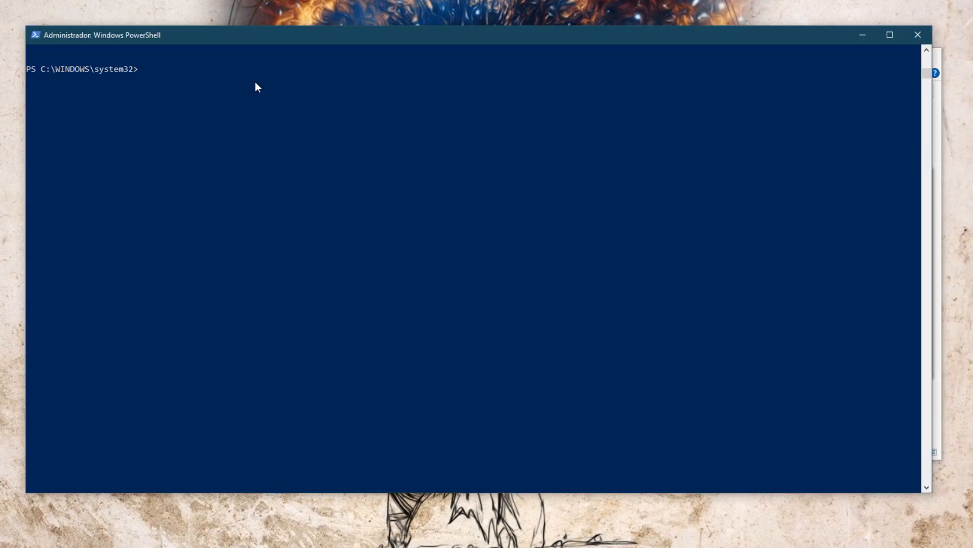
{"action": "type", "text": "Install-Module -Name AudioDeviceCmdlets"}
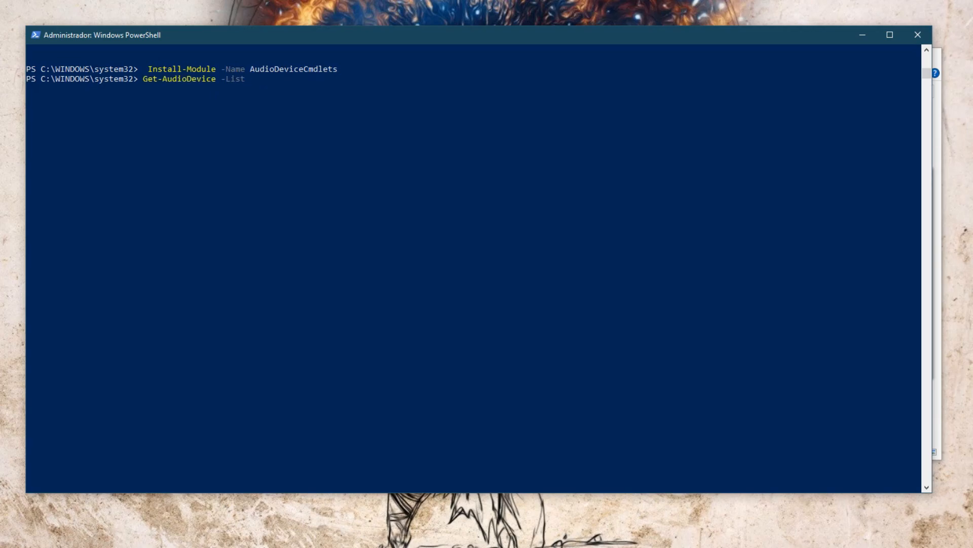
{"action": "type", "text": "y"}
{"action": "key", "text": "Return"}
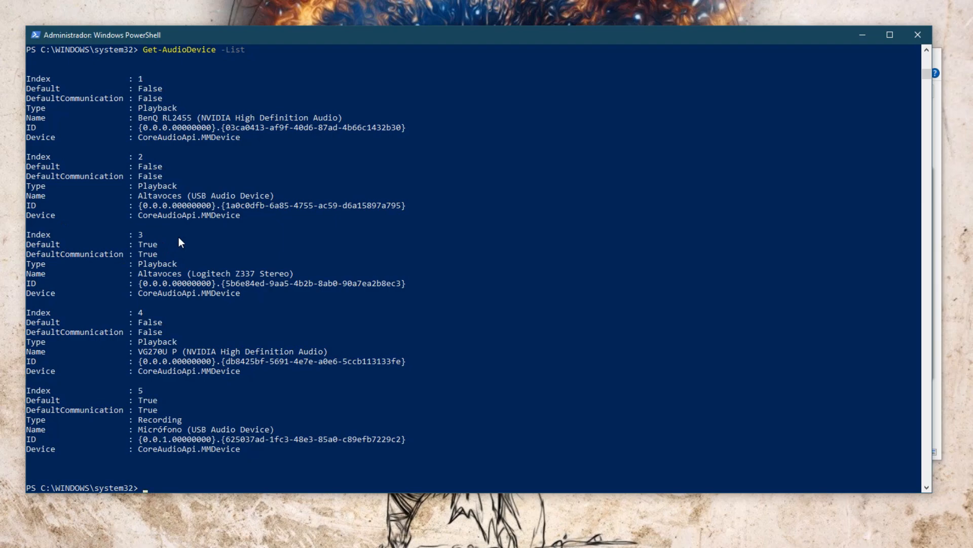
Step: Make device index 2 the default audio output by running Set-AudioDevice -Index 2
{"action": "key", "text": "Up"}
{"action": "key", "text": "Up"}
{"action": "key", "text": "Up"}
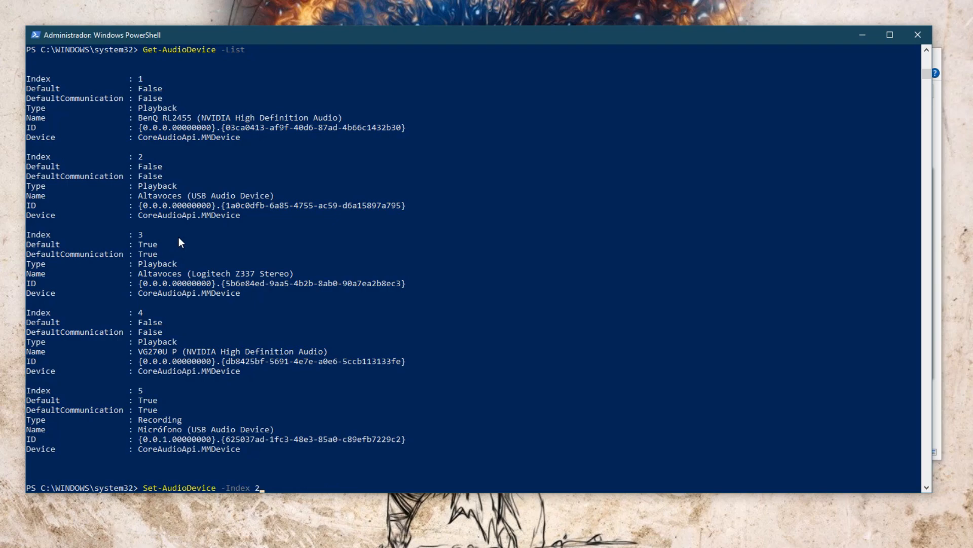
{"action": "key", "text": "Return"}
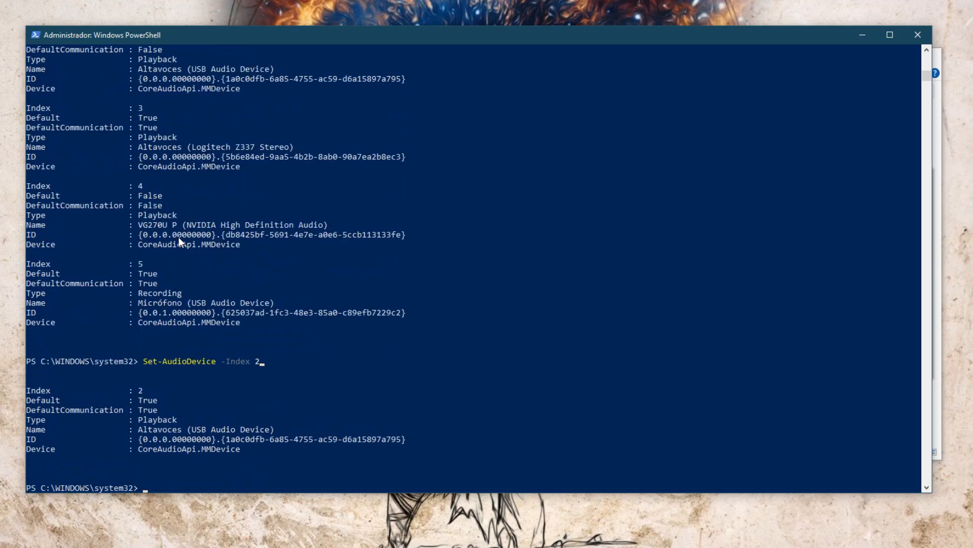
Step: Rerun the Set-AudioDevice command with index 3 to make that device the default output
{"action": "key", "text": "Up"}
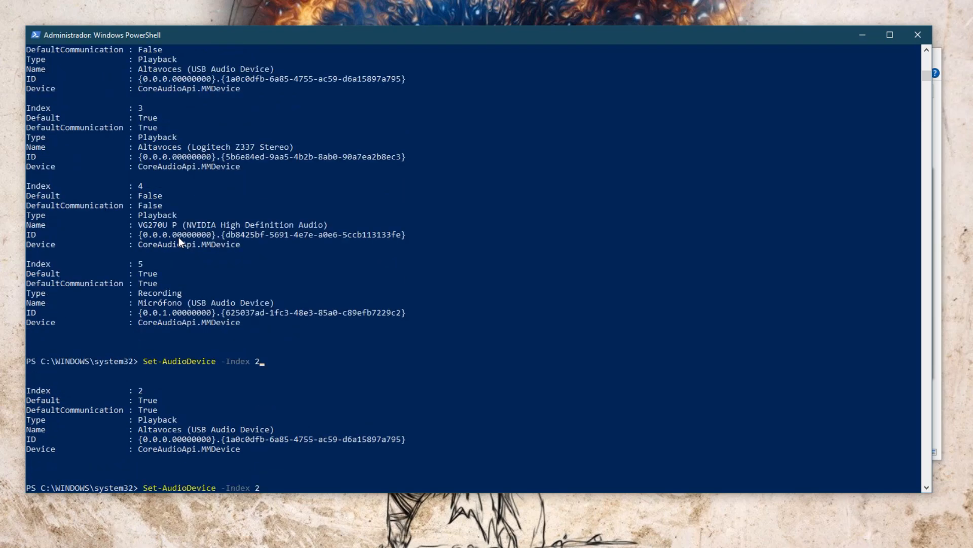
{"action": "key", "text": "BackSpace"}
{"action": "type", "text": "3"}
{"action": "key", "text": "Return"}
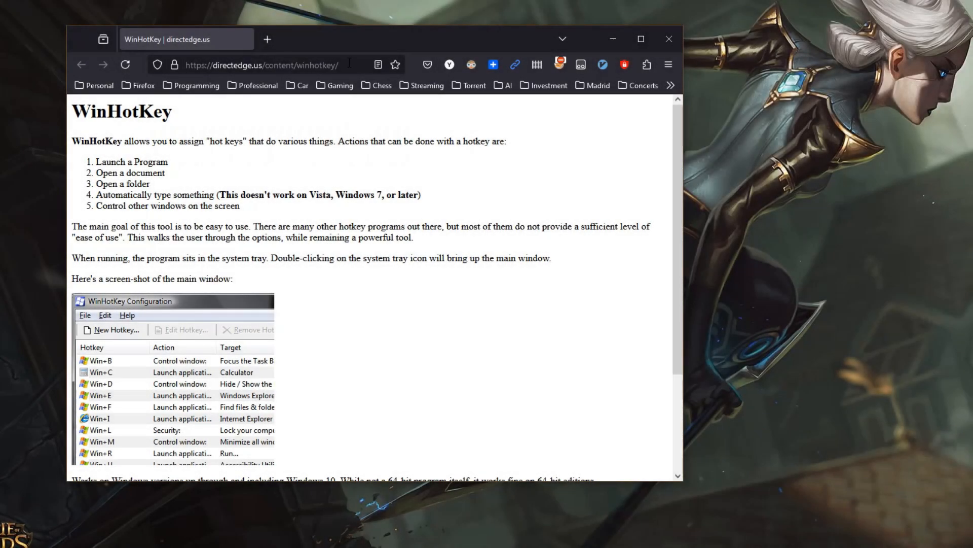
Step: In the browser, download WinHotKey0.70.exe from the WinHotKey page on directedge.us
{"action": "scroll", "coordinate": [287, 226], "scroll_direction": "down", "scroll_amount": 2}
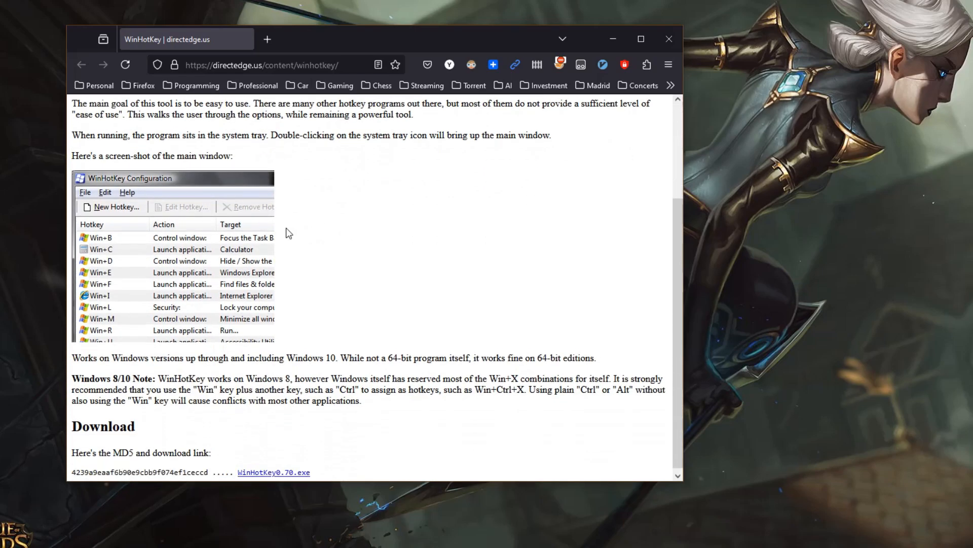
{"action": "left_click", "coordinate": [283, 470]}
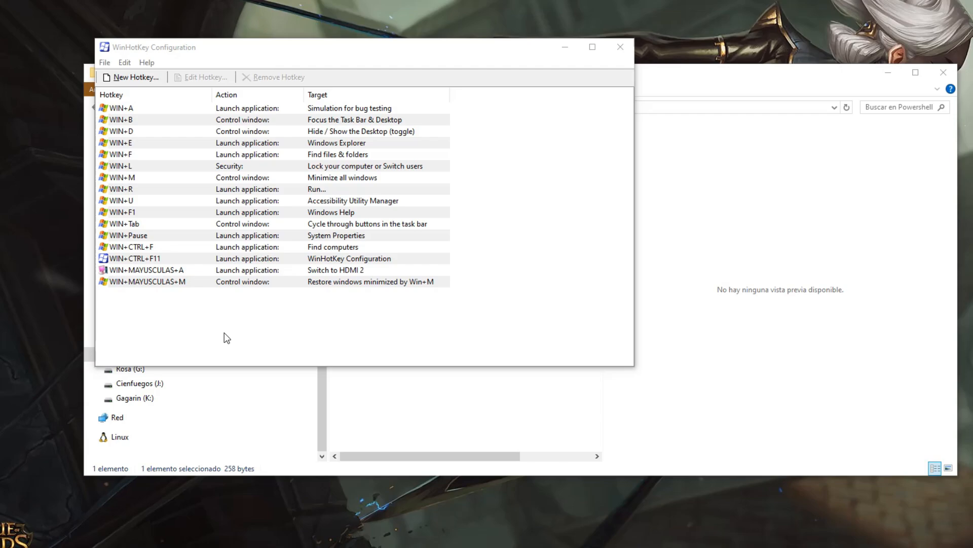
Step: In WinHotKey Configuration, start a new hotkey and describe it as Audio Switch
{"action": "left_click", "coordinate": [208, 327]}
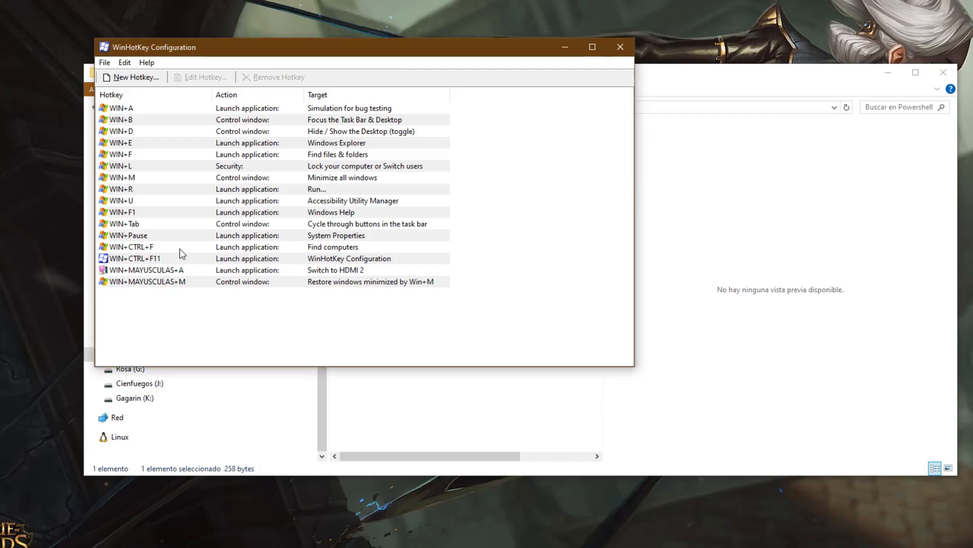
{"action": "left_click", "coordinate": [141, 76]}
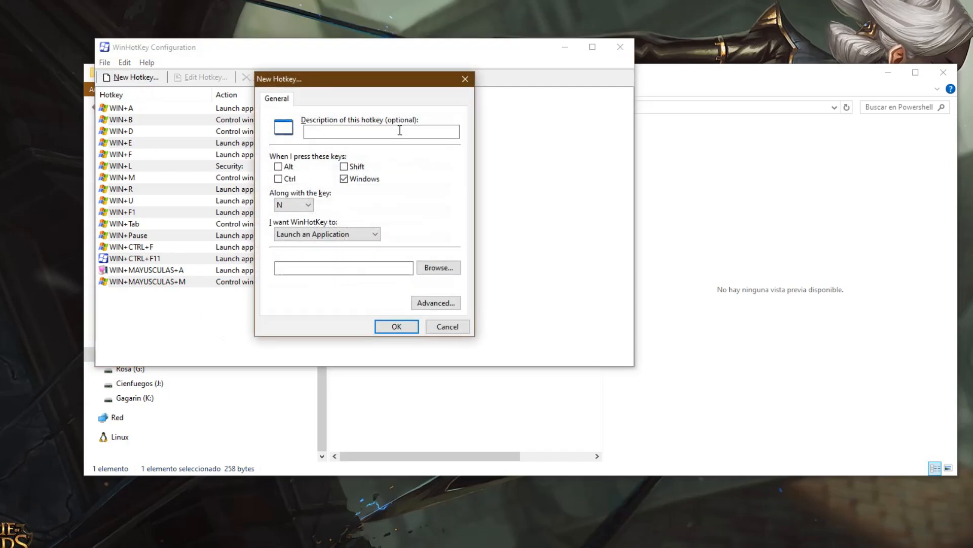
{"action": "left_click", "coordinate": [400, 130]}
{"action": "type", "text": "Audio Switch"}
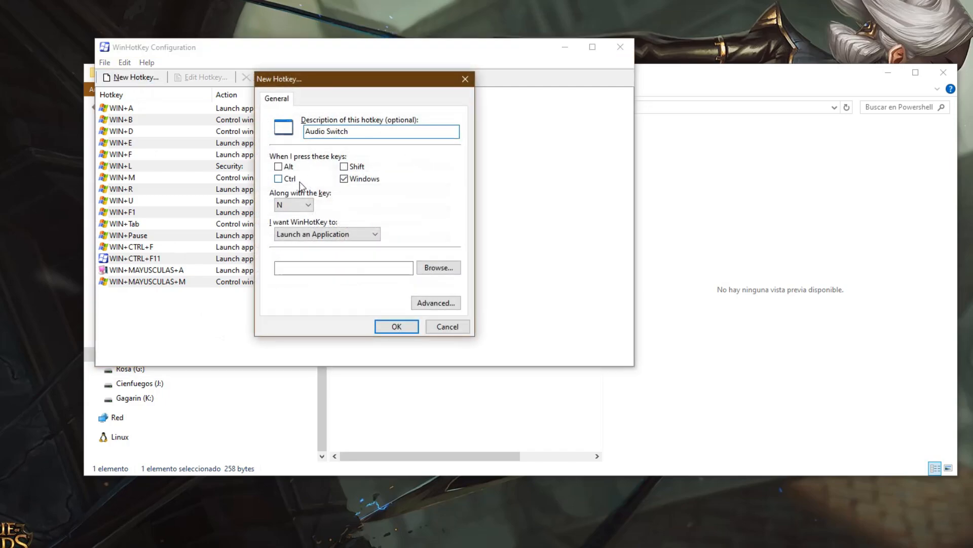
Step: Set the hotkey combination to Windows+Shift+D
{"action": "left_click", "coordinate": [344, 166]}
{"action": "scroll", "coordinate": [301, 204], "scroll_direction": "up", "scroll_amount": 10}
{"action": "left_click", "coordinate": [302, 204]}
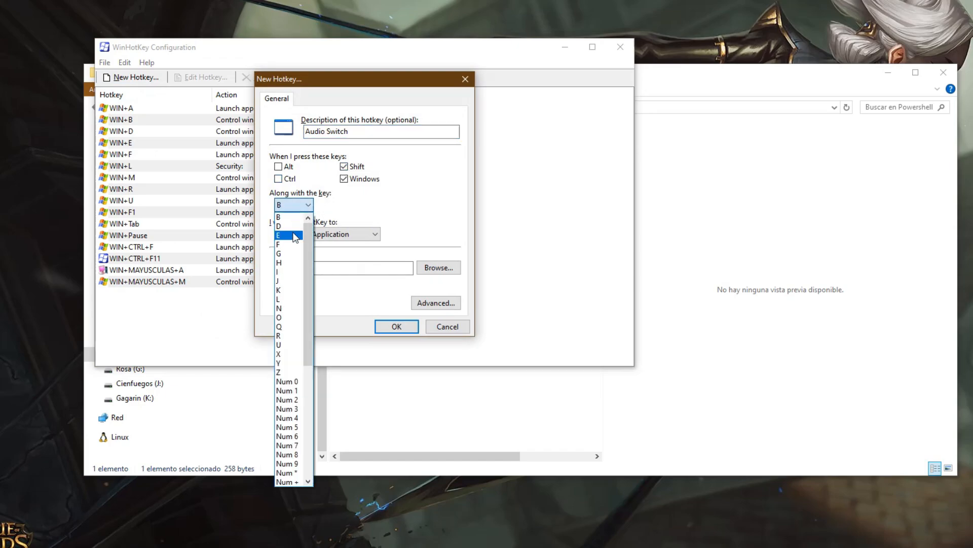
{"action": "left_click", "coordinate": [290, 226]}
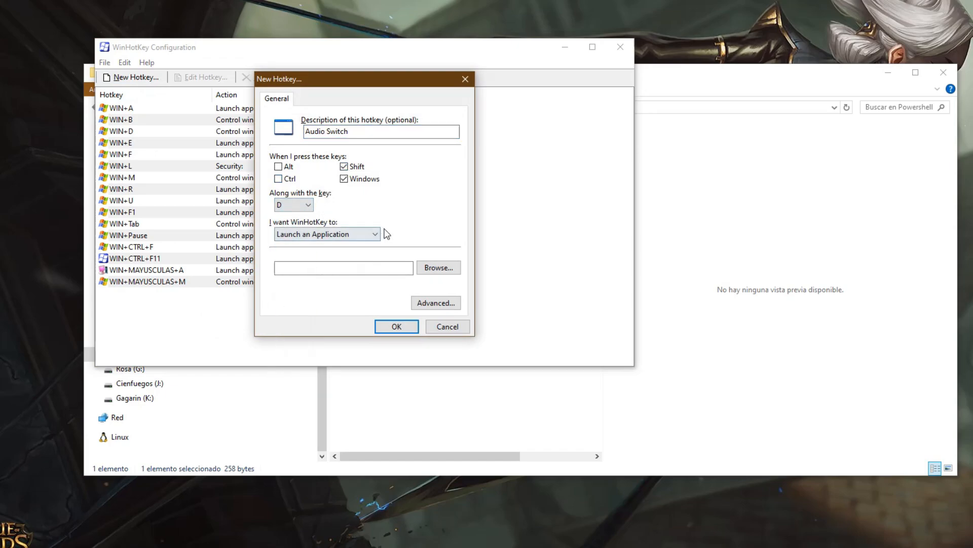
Step: In the advanced launch settings, choose powershell.exe from the WindowsPowerShell v1.0 folder as the application to launch
{"action": "left_click", "coordinate": [446, 305]}
{"action": "left_click", "coordinate": [449, 166]}
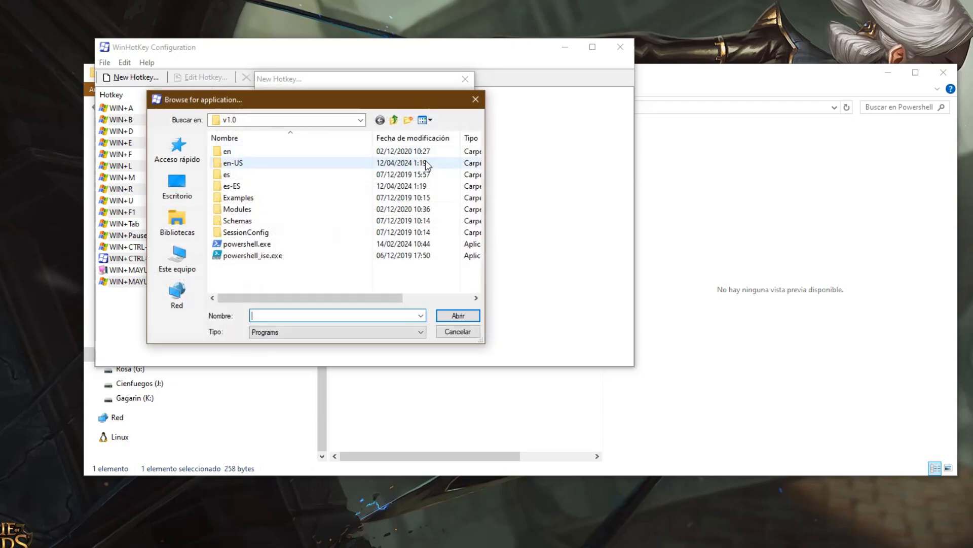
{"action": "left_click", "coordinate": [280, 118]}
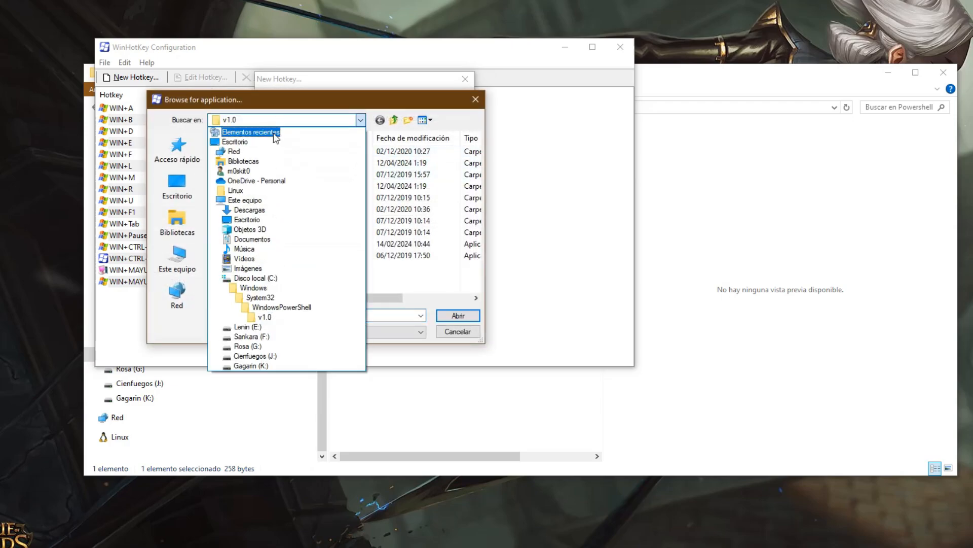
{"action": "left_click", "coordinate": [268, 318]}
{"action": "left_click", "coordinate": [238, 246]}
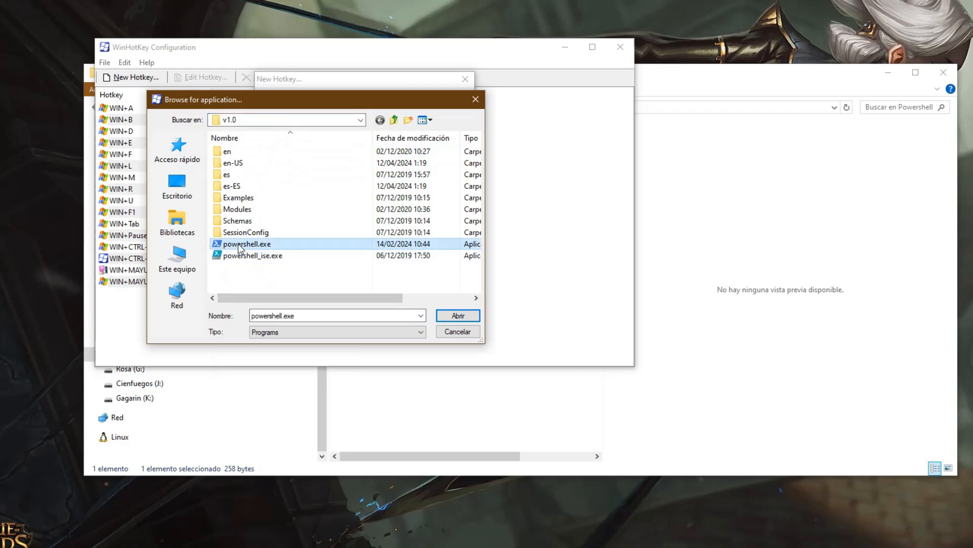
{"action": "left_click", "coordinate": [458, 316]}
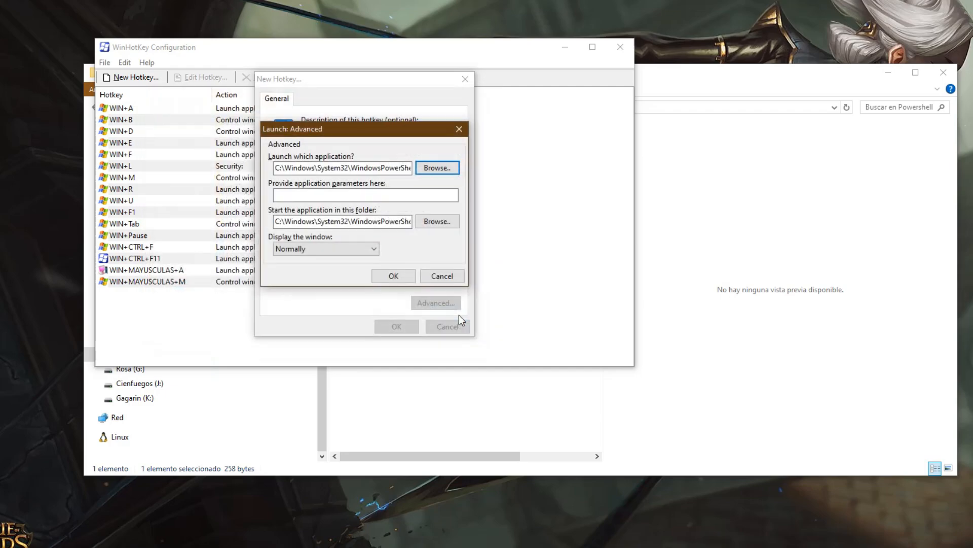
Step: Place the cursor in the application parameters field and switch to another window
{"action": "left_click", "coordinate": [439, 199]}
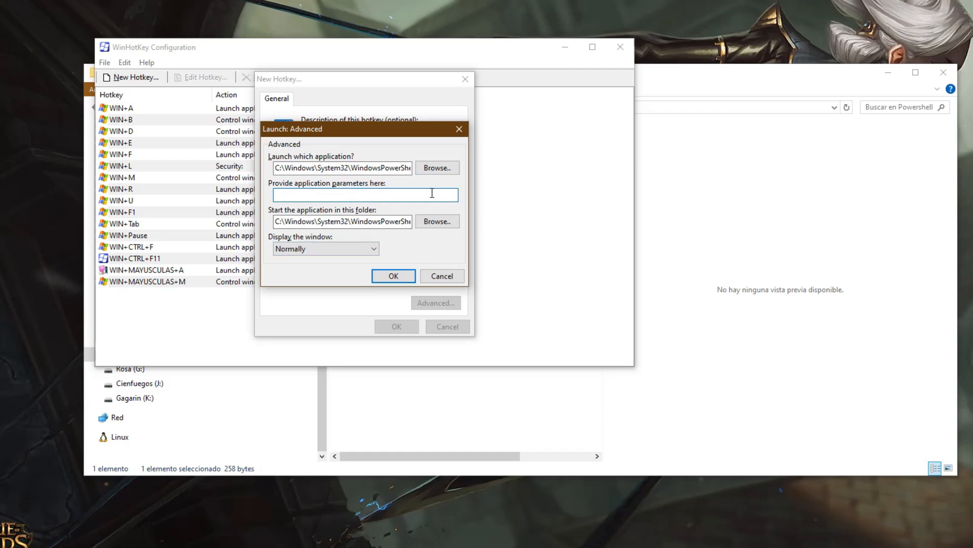
{"action": "key", "text": "alt+Tab"}
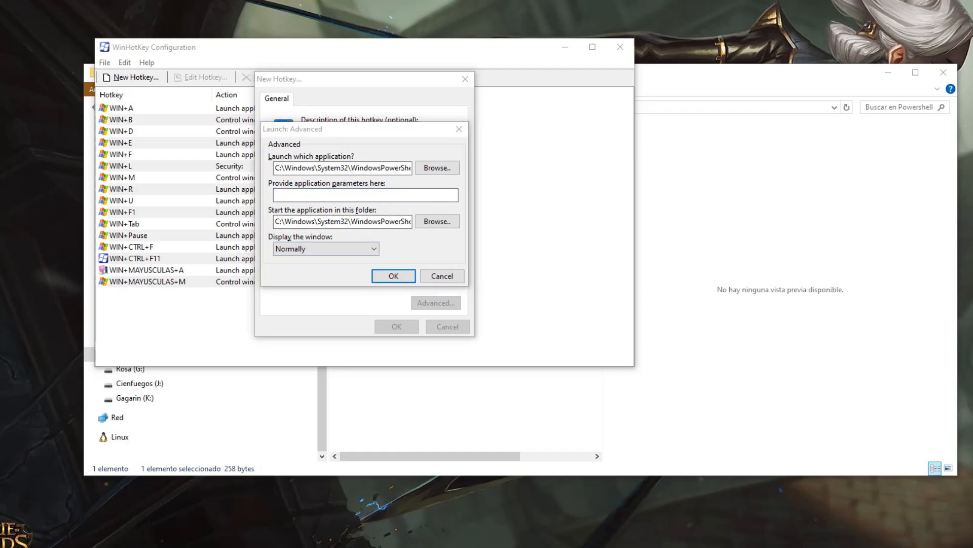
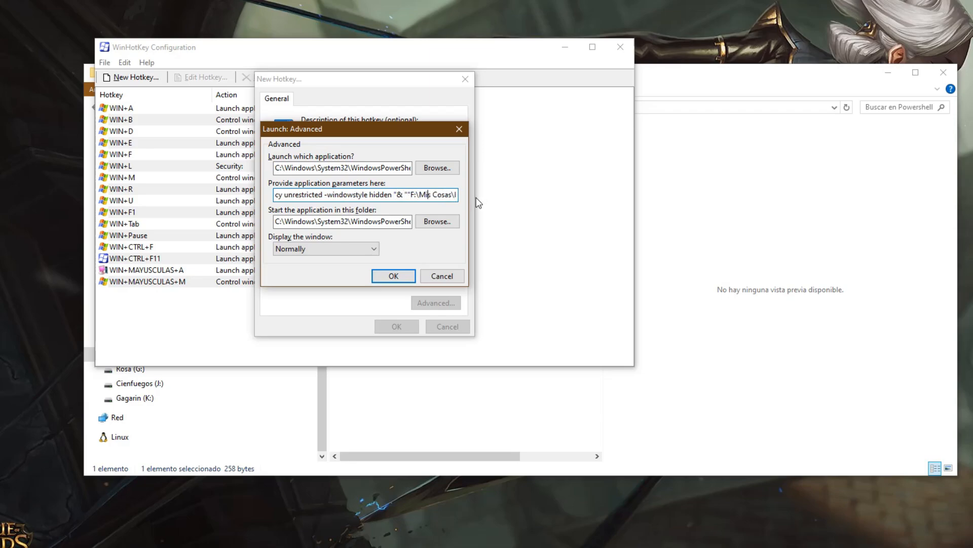
{"action": "key", "text": "Right"}
{"action": "key", "text": "Right"}
{"action": "key", "text": "Right"}
{"action": "key", "text": "Right"}
{"action": "key", "text": "Right"}
{"action": "key", "text": "Right"}
{"action": "key", "text": "Right"}
{"action": "key", "text": "Right"}
{"action": "key", "text": "Right"}
{"action": "key", "text": "Right"}
{"action": "key", "text": "Right"}
{"action": "key", "text": "Right"}
{"action": "key", "text": "Right"}
{"action": "key", "text": "Right"}
{"action": "key", "text": "Right"}
{"action": "key", "text": "Right"}
{"action": "key", "text": "Right"}
{"action": "key", "text": "Right"}
{"action": "key", "text": "Right"}
{"action": "key", "text": "Right"}
{"action": "key", "text": "Right"}
{"action": "key", "text": "Right"}
{"action": "key", "text": "Right"}
{"action": "key", "text": "Right"}
{"action": "key", "text": "Right"}
{"action": "key", "text": "Right"}
{"action": "key", "text": "Right"}
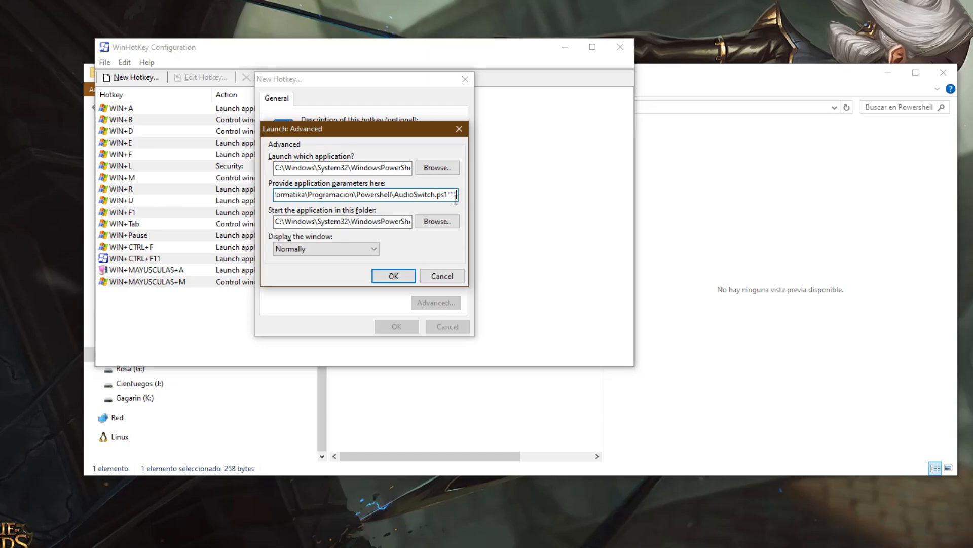
Step: Review the application parameters through to the AudioSwitch.ps1 path, and accept both the advanced launch settings and the new Audio Switch hotkey
{"action": "left_click", "coordinate": [390, 278]}
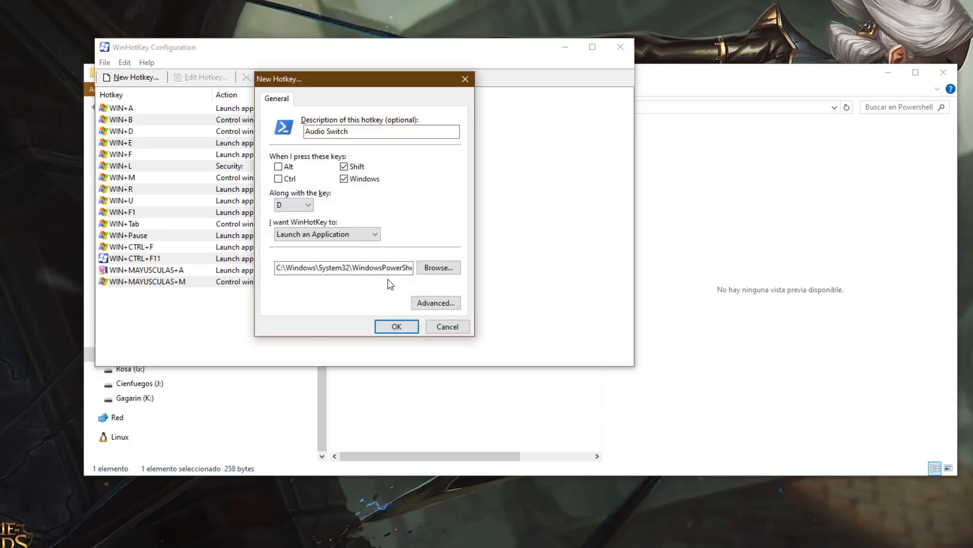
{"action": "left_click", "coordinate": [397, 326]}
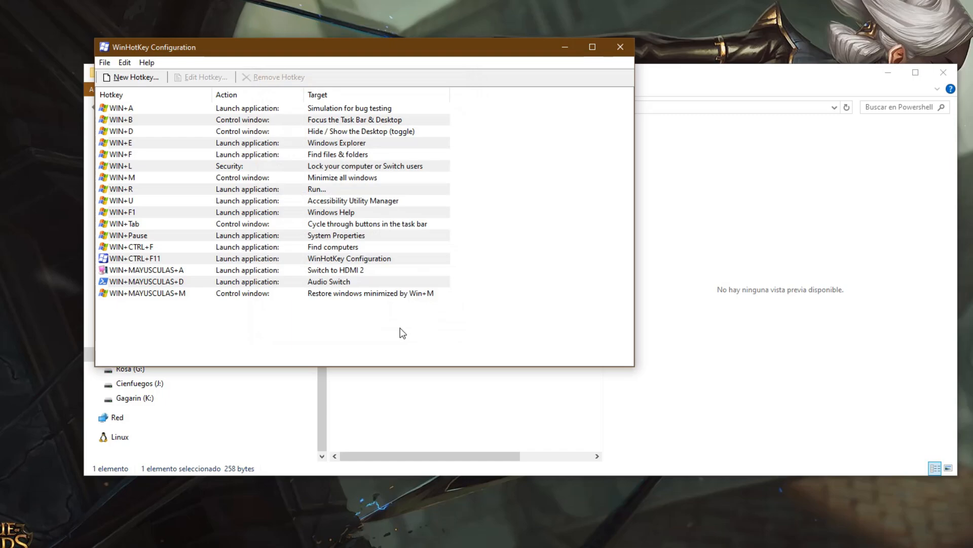